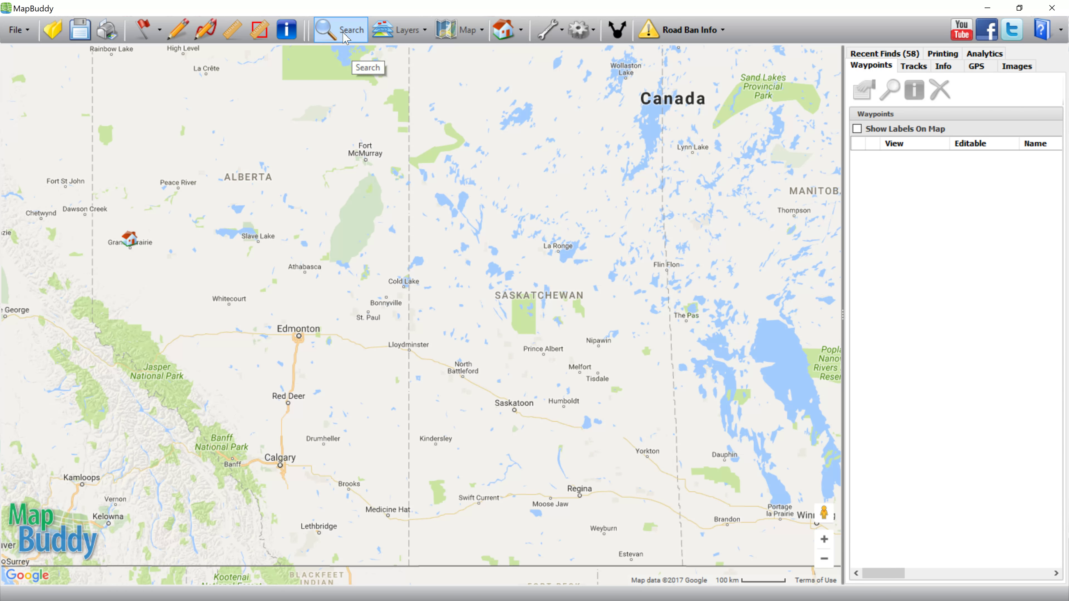
Search by quarter section for 1/4 NE, Sec 17, Twp 73, Rge 6, Mer W6.
left_click(232, 29)
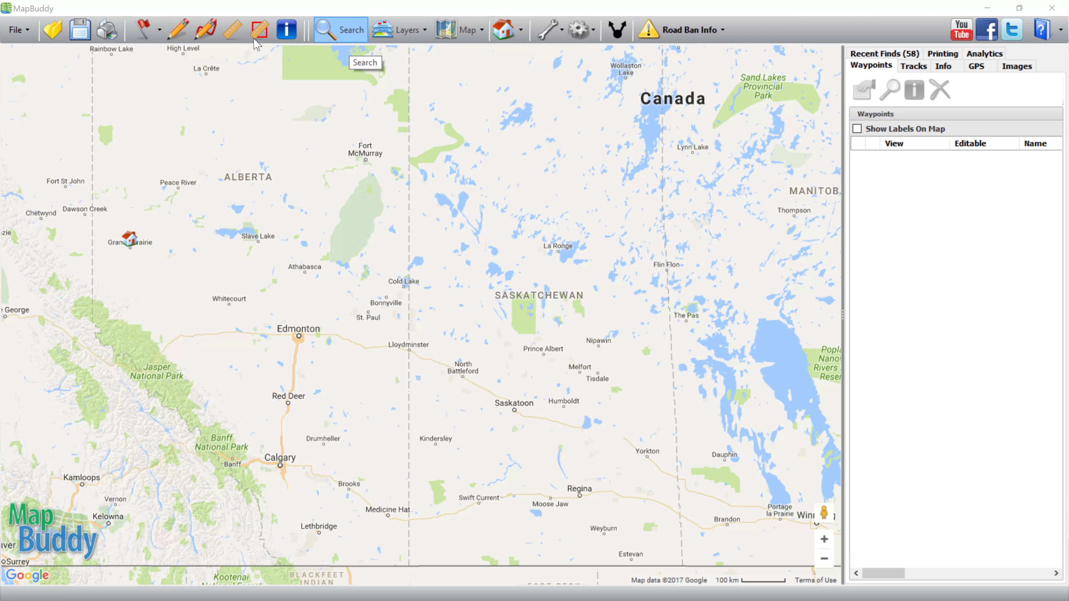
left_click(339, 36)
left_click_drag(251, 82, 480, 123)
left_click(378, 140)
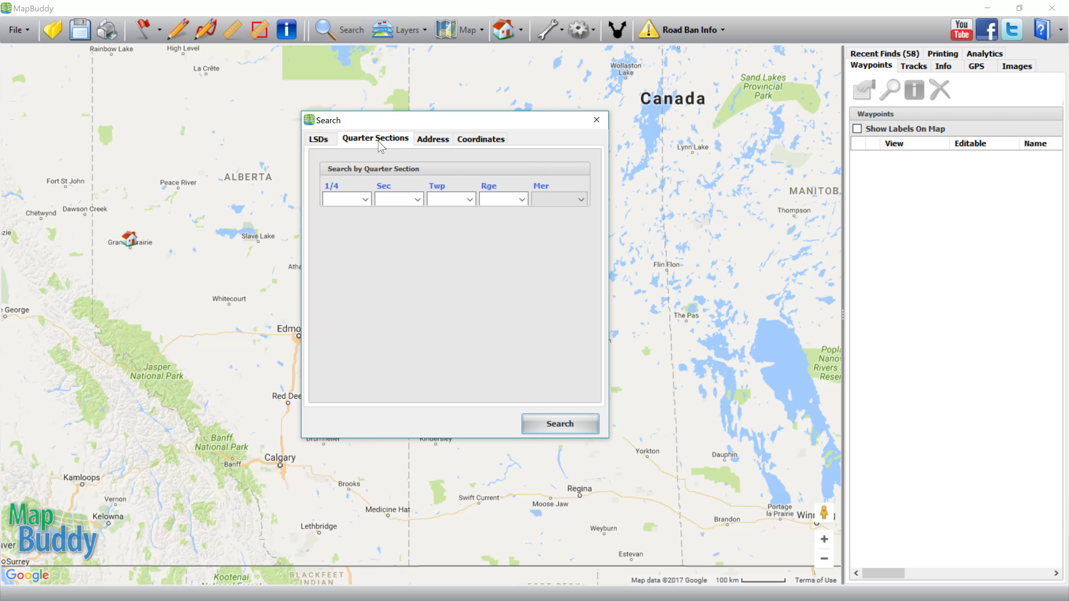
left_click(341, 200)
type("ne")
type("17")
key("Tab")
type("73")
key("Tab")
type("6")
left_click(578, 199)
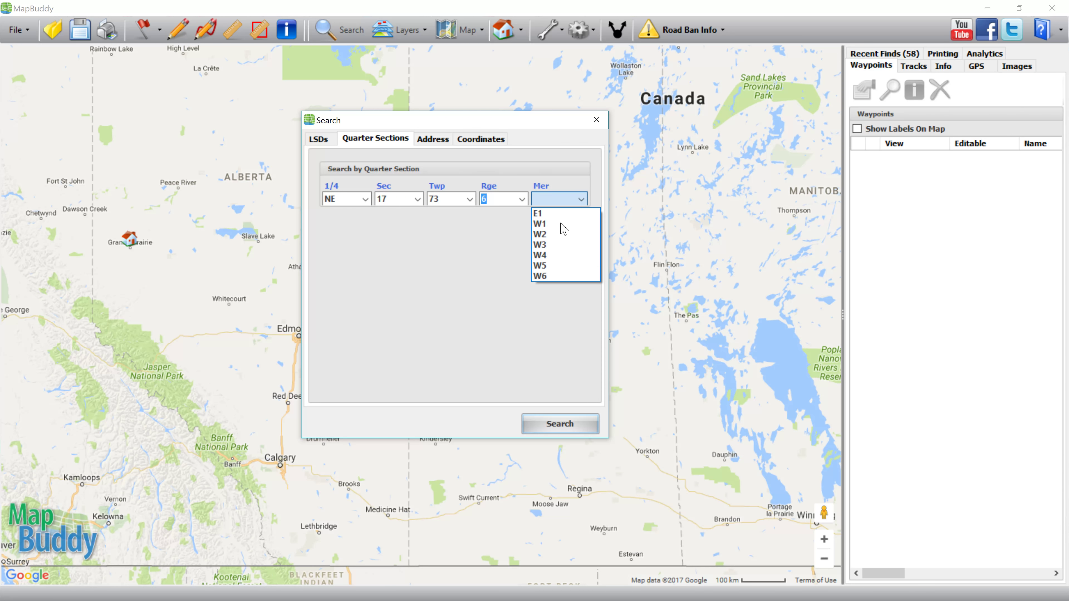
left_click(549, 277)
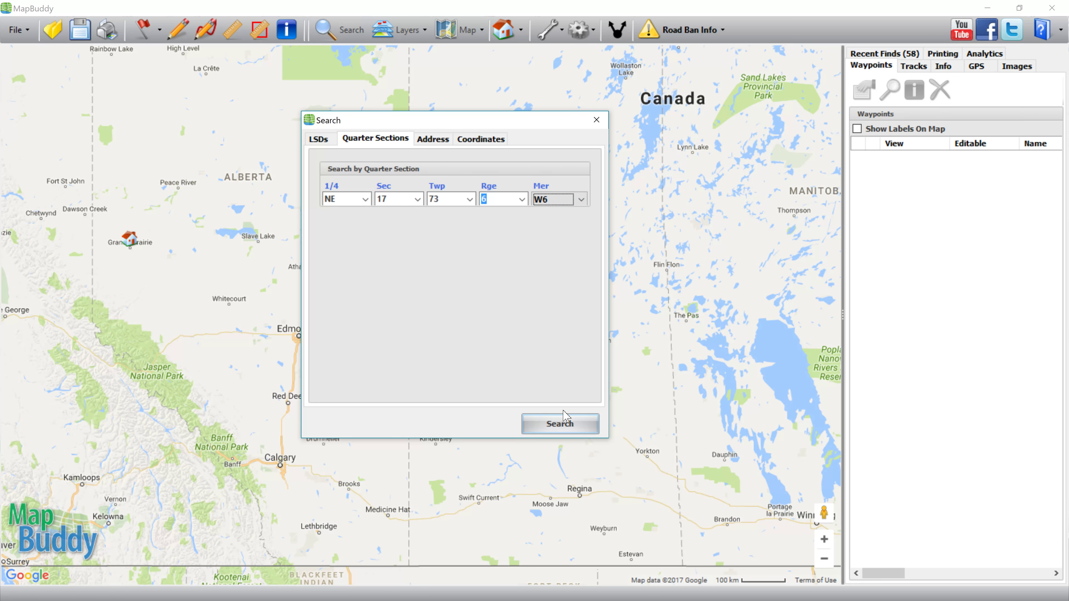
left_click(557, 430)
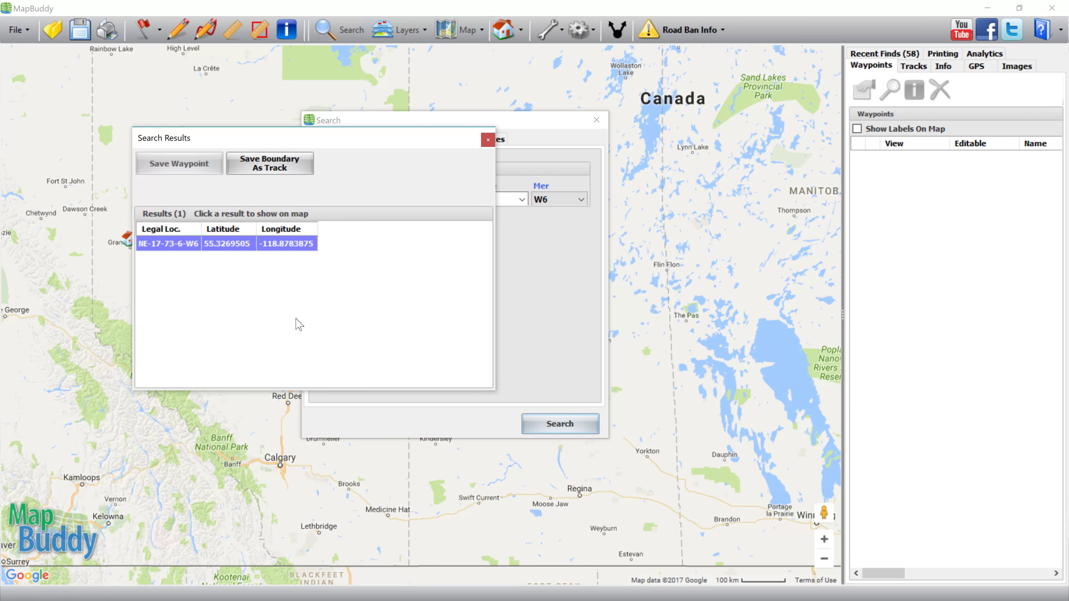
Show the found quarter section on the map, save its boundary as a track and its location as a waypoint, and close the search windows.
left_click(172, 252)
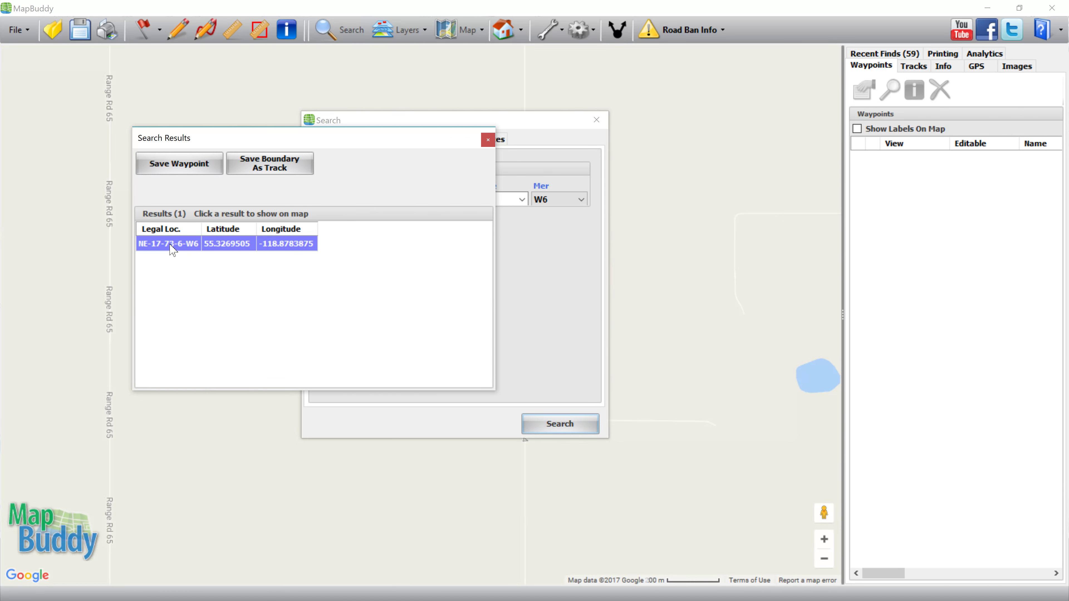
left_click(282, 168)
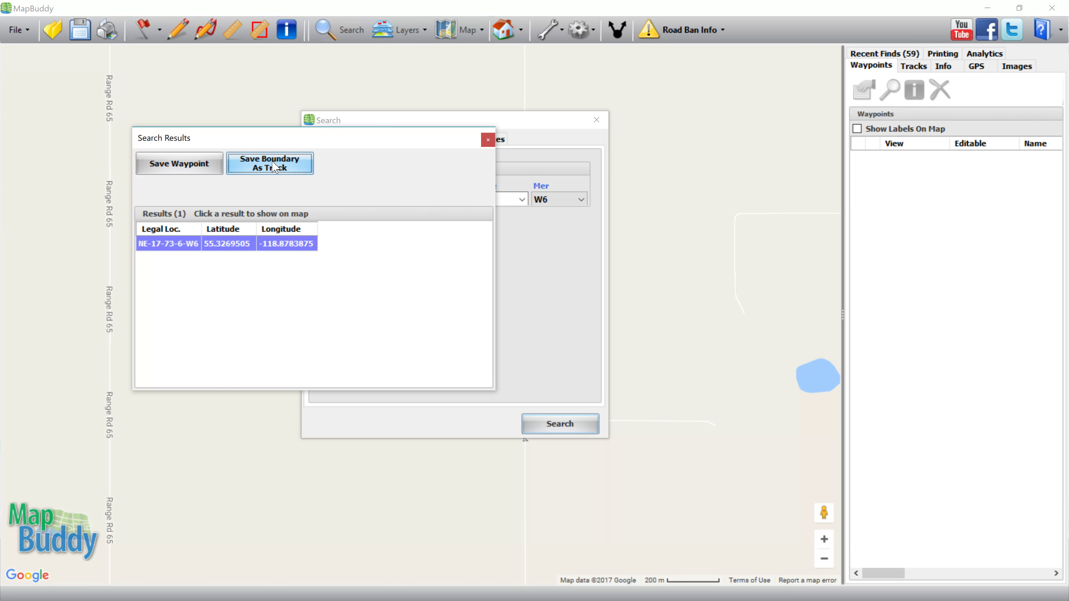
left_click(188, 168)
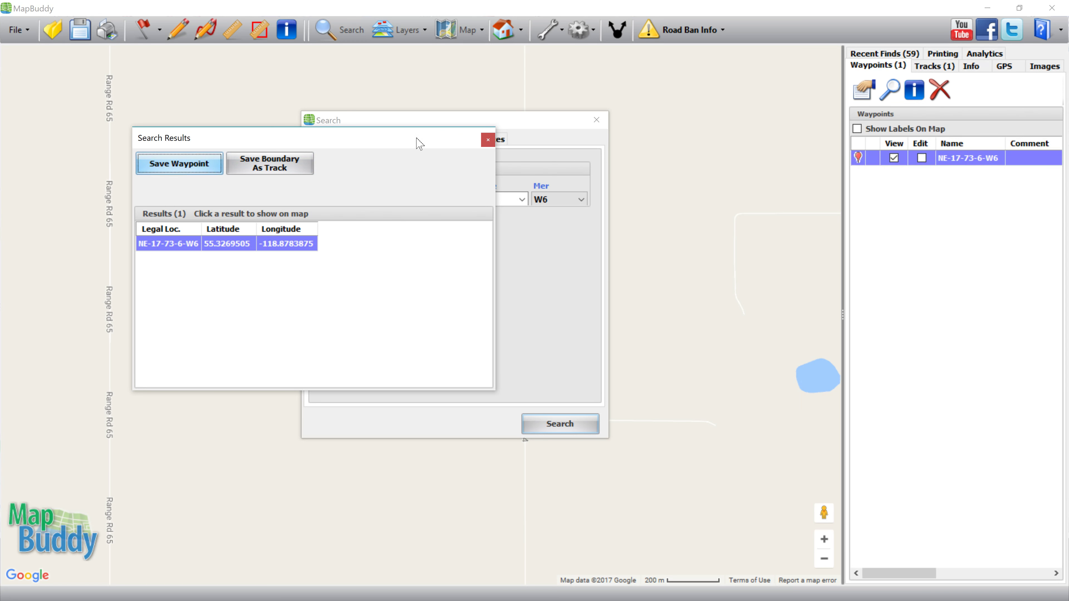
left_click(488, 140)
left_click_drag(543, 127, 809, 202)
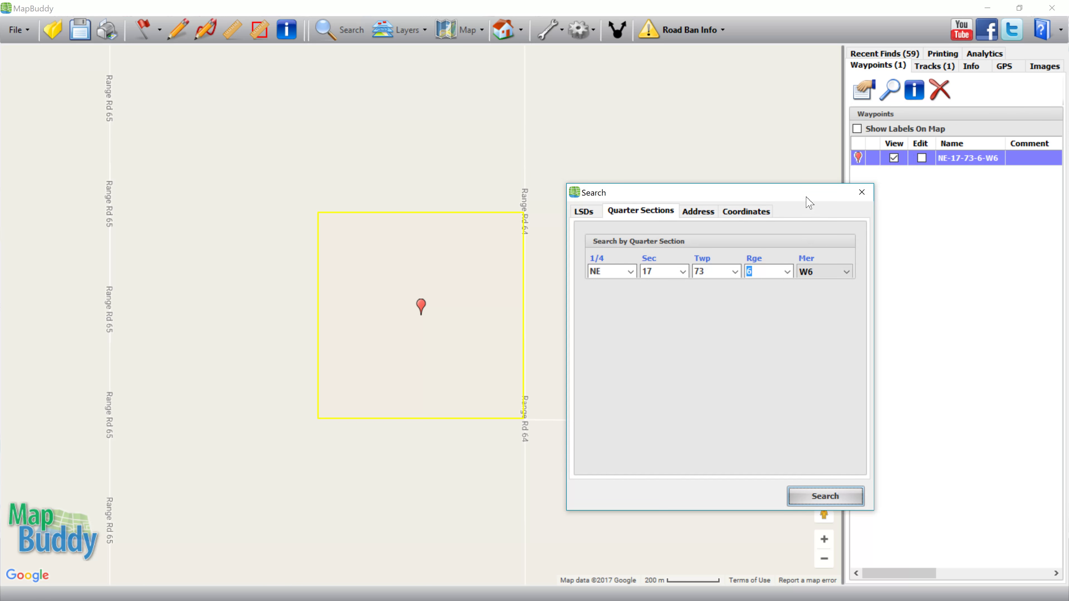
left_click(861, 192)
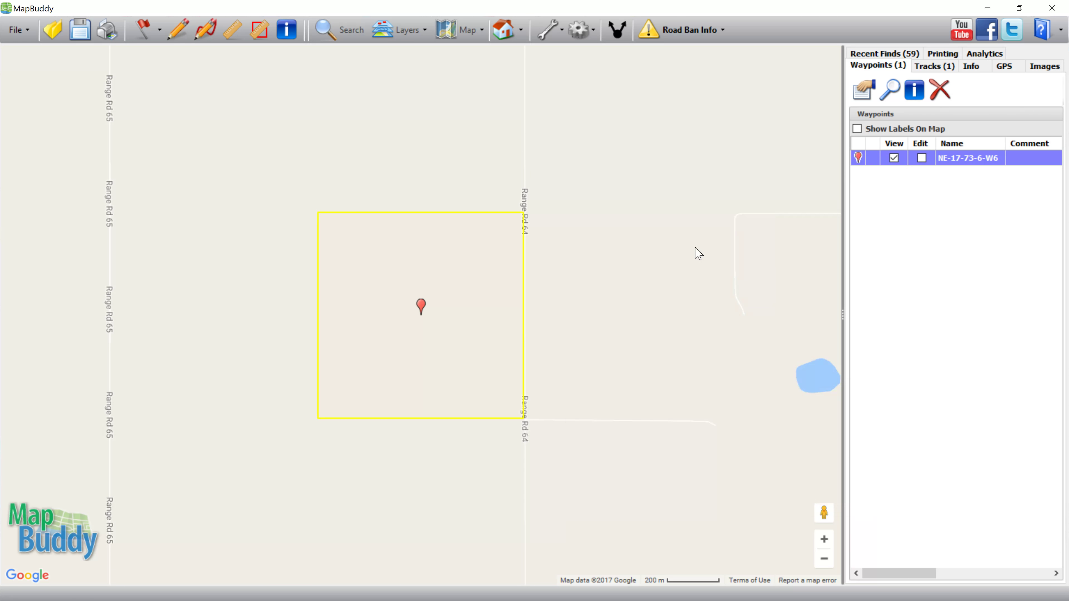
left_click(417, 30)
mouse_move(415, 54)
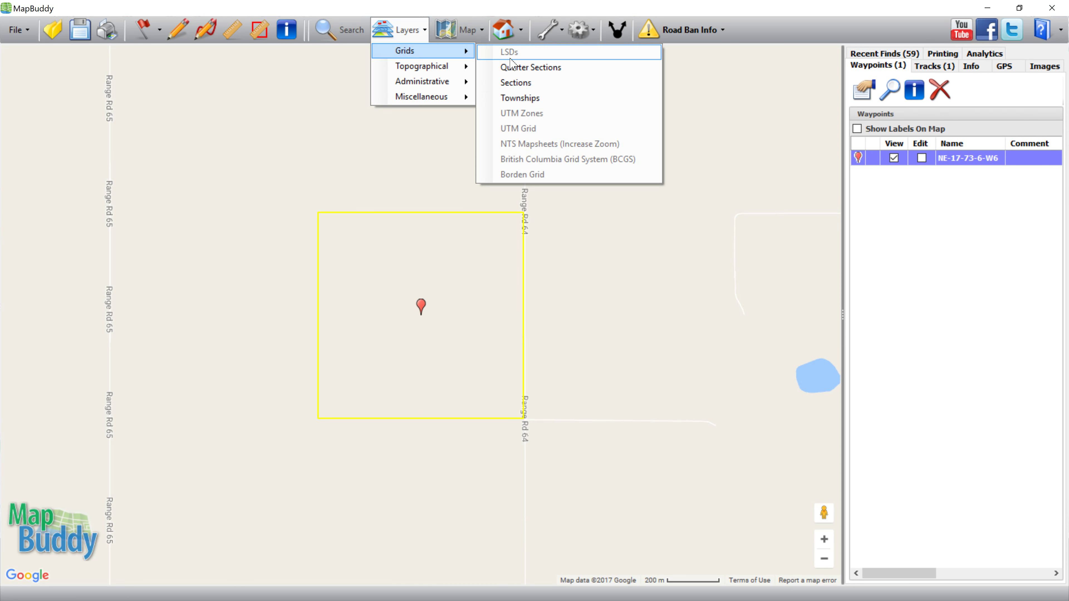
left_click(469, 41)
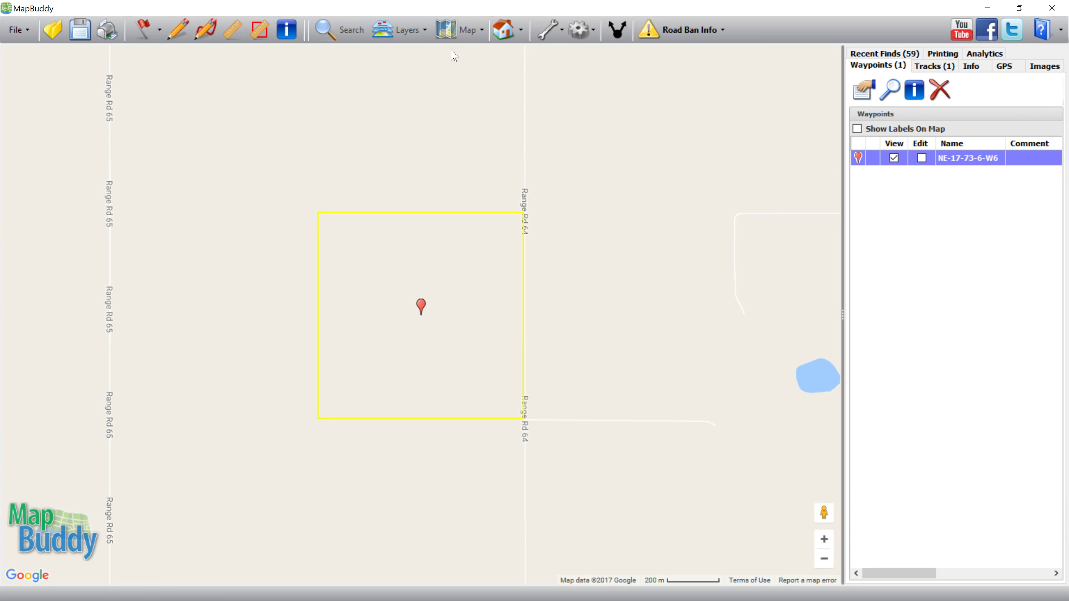
Change the map type to Google Satellite.
left_click(481, 30)
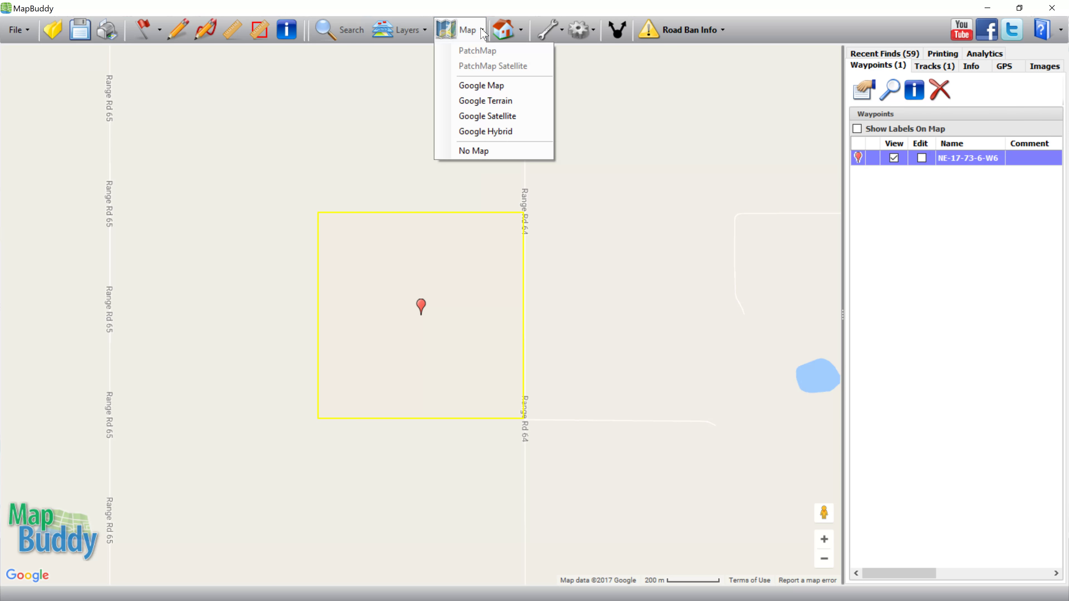
left_click(479, 119)
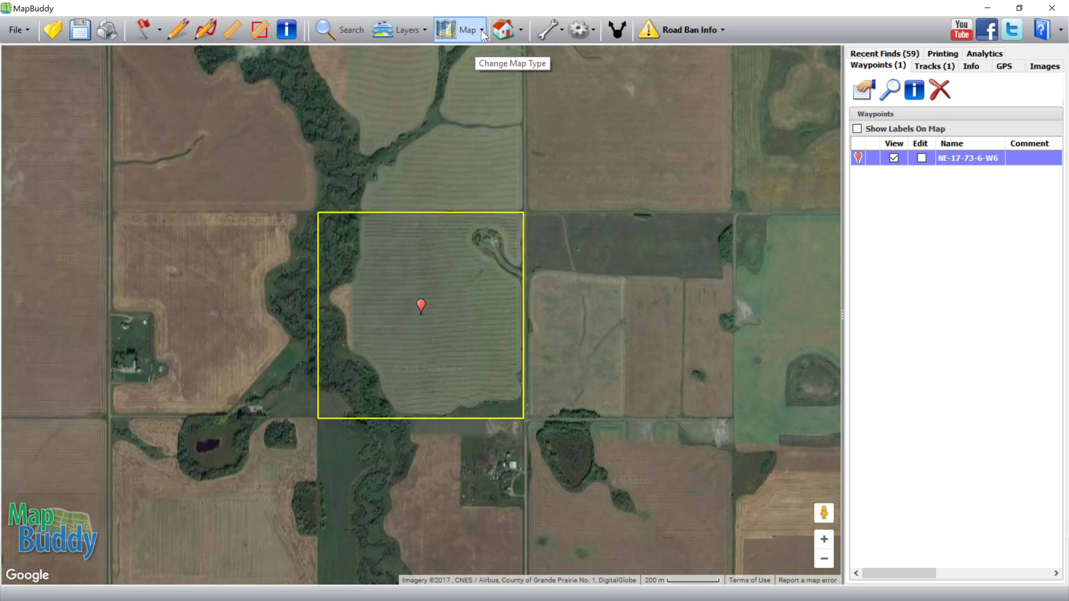
left_click(482, 31)
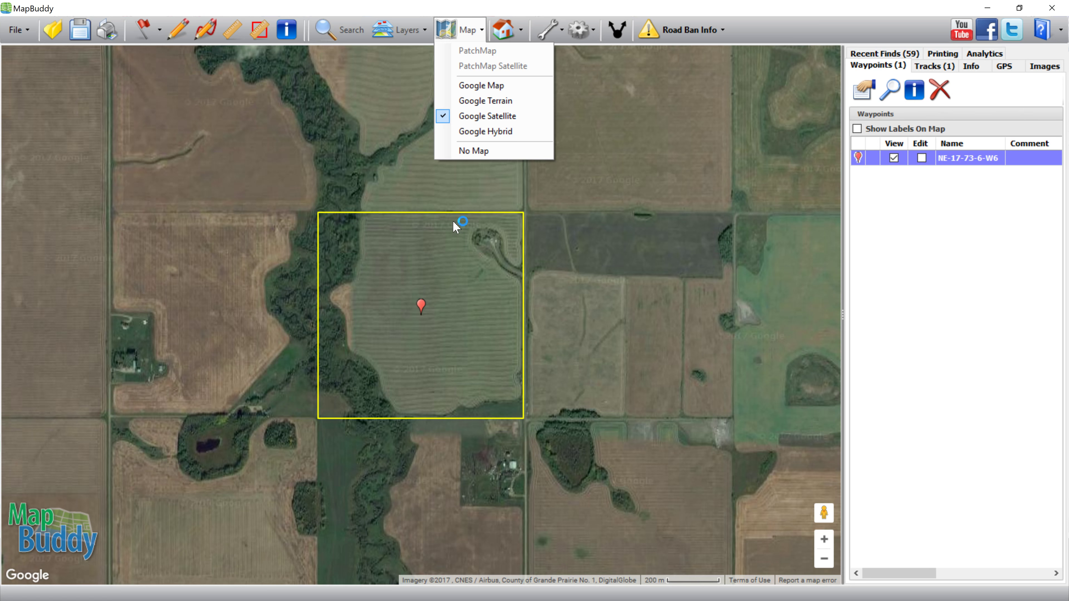
Move the NE-17-73-6-W6 waypoint from the centre of the quarter section to its east edge near the southeast corner.
scroll(453, 220, "up", 1)
scroll(456, 219, "up", 1)
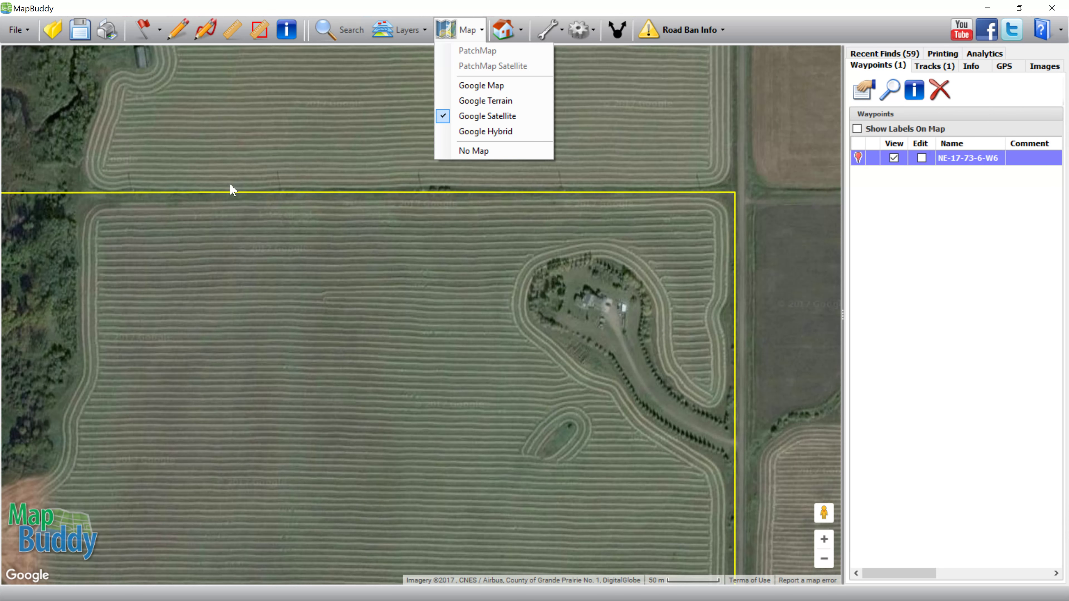
scroll(362, 284, "down", 1)
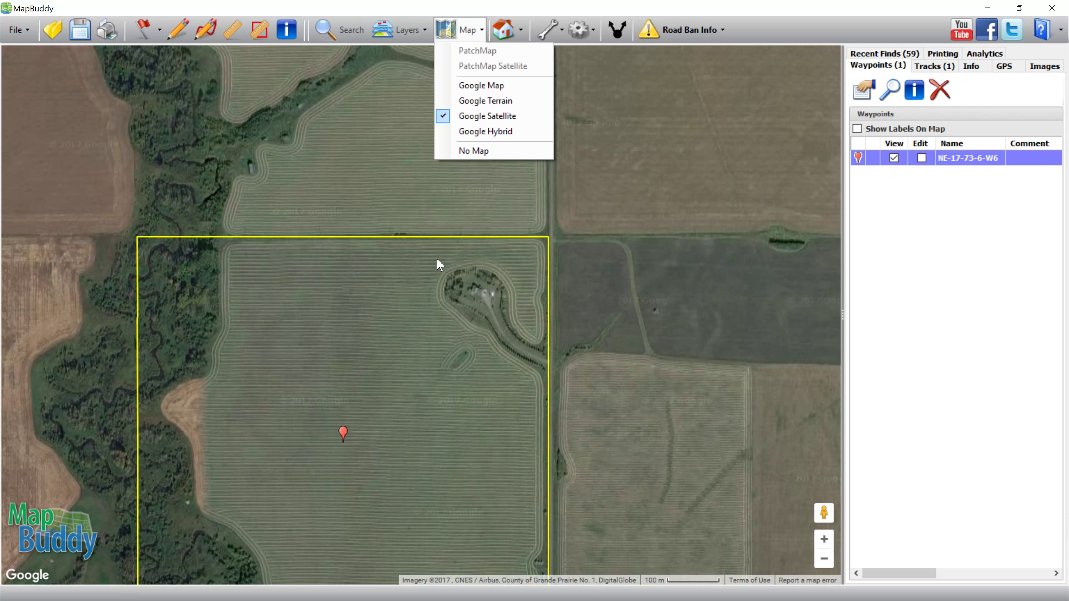
mouse_move(416, 469)
left_mouse_down()
mouse_move(389, 320)
mouse_move(415, 317)
left_mouse_up()
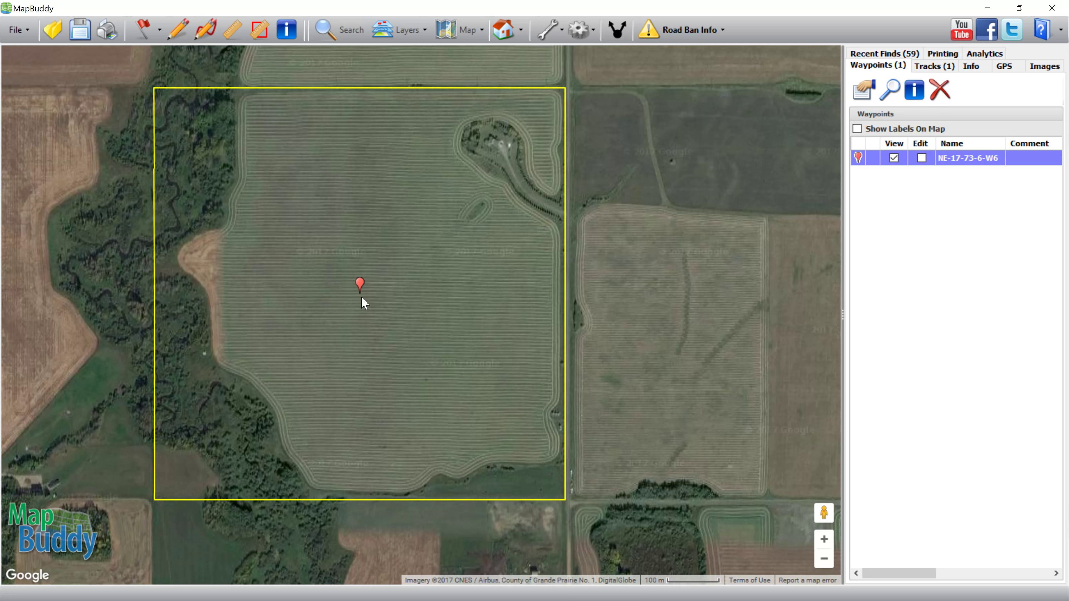
mouse_move(363, 291)
mouse_move(360, 286)
left_mouse_down()
mouse_move(415, 355)
mouse_move(558, 414)
mouse_move(558, 429)
left_mouse_up()
scroll(561, 413, "up", 1)
scroll(430, 394, "down", 2)
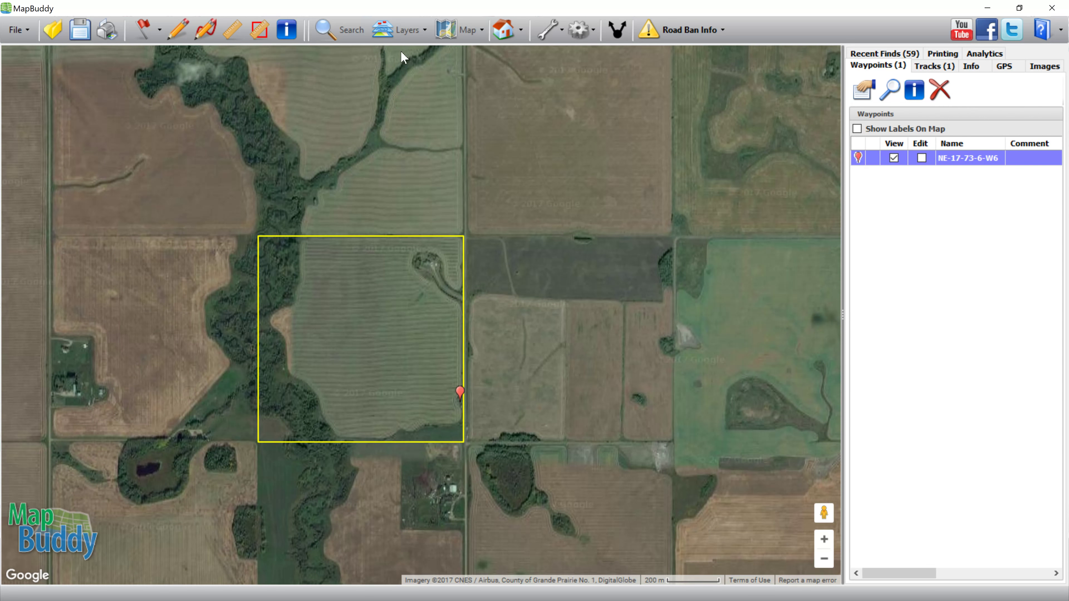
Start an area measurement at the quarter's north boundary, outlining west and south of the farmyard and down the east field edge to the southeast corner.
left_click(248, 37)
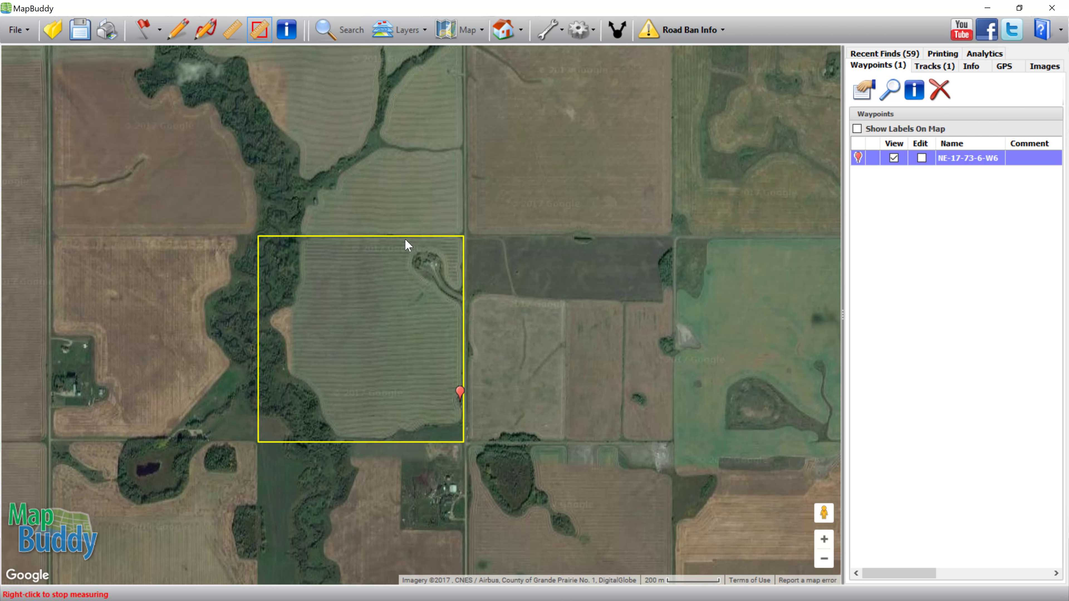
scroll(406, 260, "up", 1)
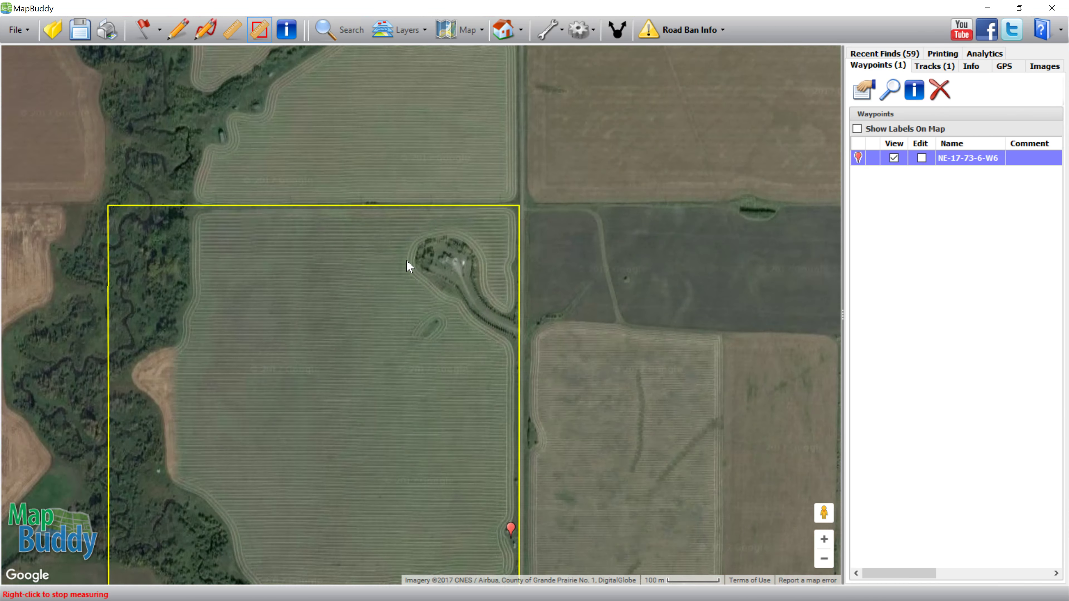
left_click(397, 212)
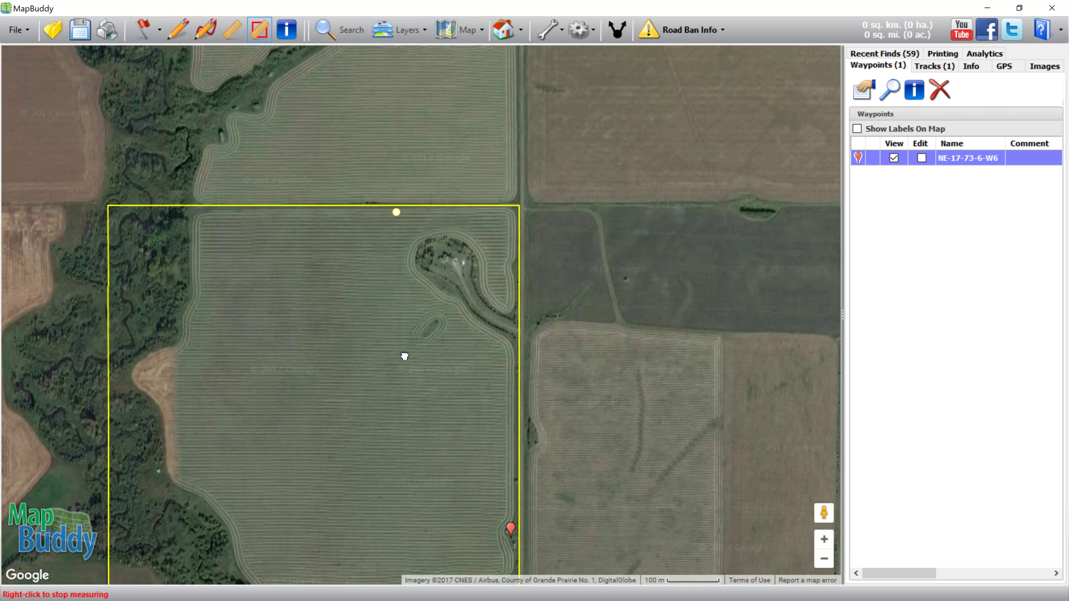
left_click(401, 351)
left_click(510, 356)
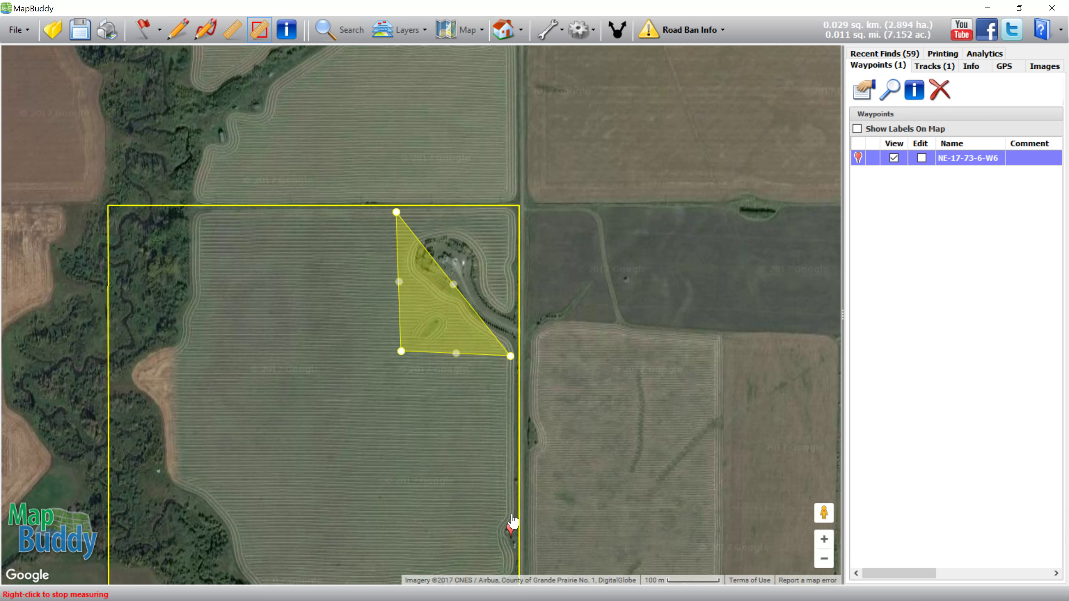
left_click(511, 514)
left_click_drag(511, 514, 539, 337)
left_click(535, 331)
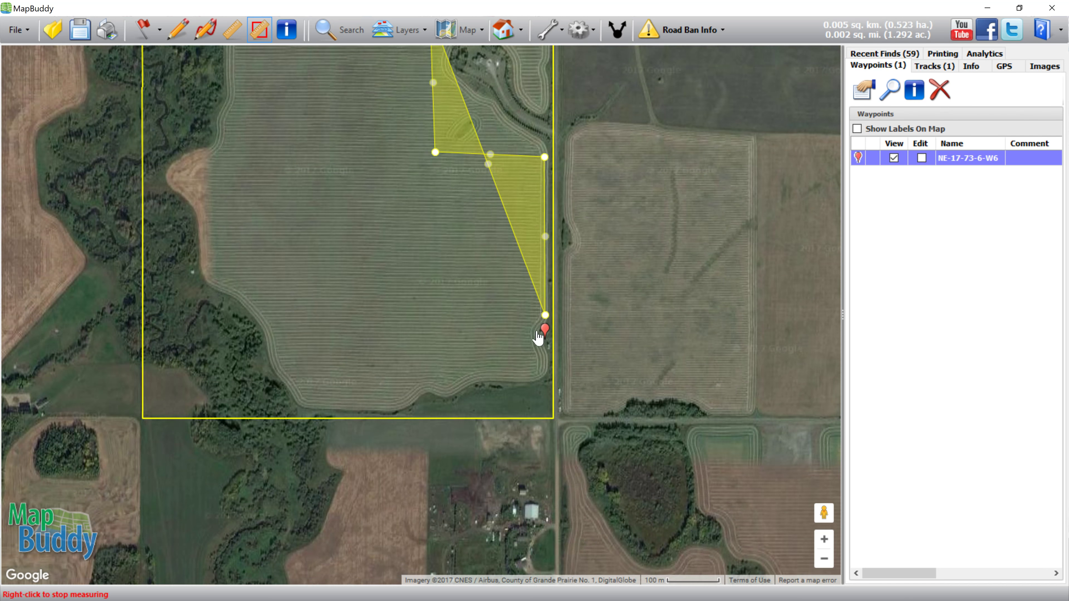
left_click(545, 356)
left_click(544, 373)
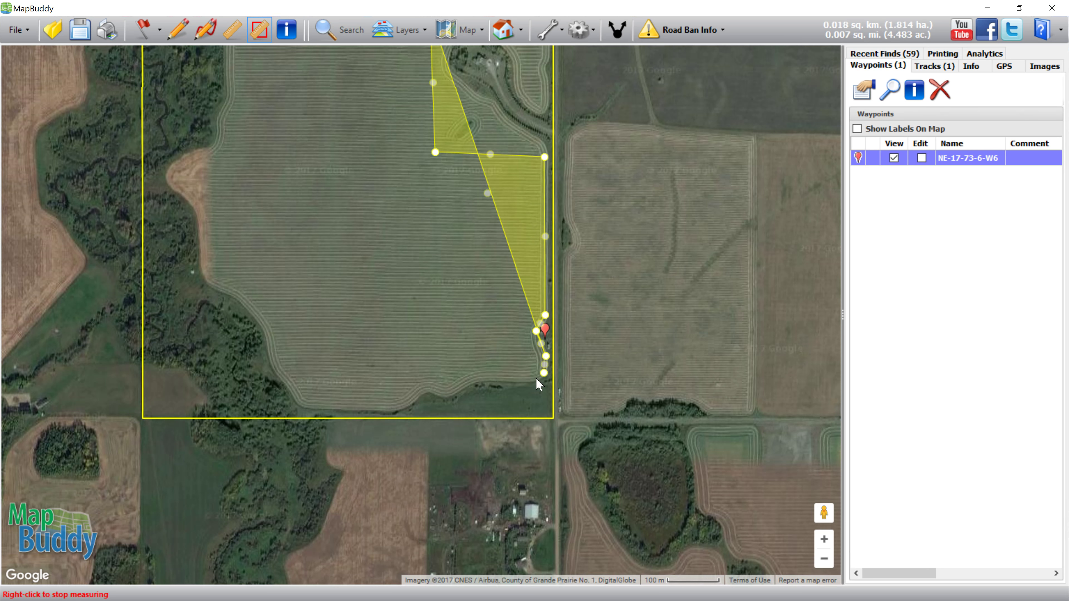
Extend the measured area's outline westward along the field's curving southern edge.
left_click(536, 379)
left_click(502, 380)
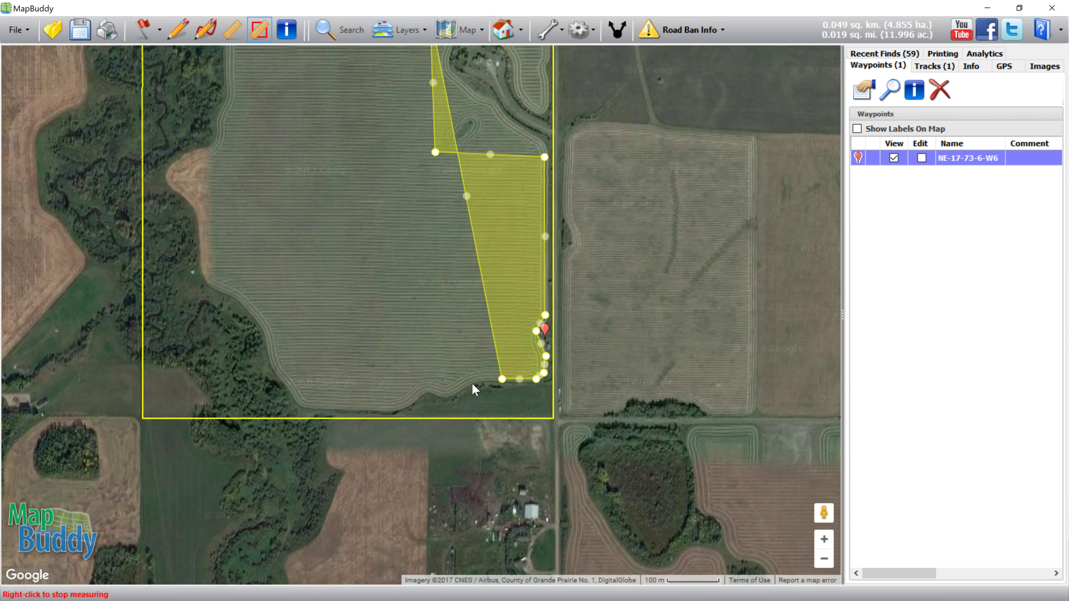
left_click(478, 381)
left_click(450, 396)
left_click(433, 390)
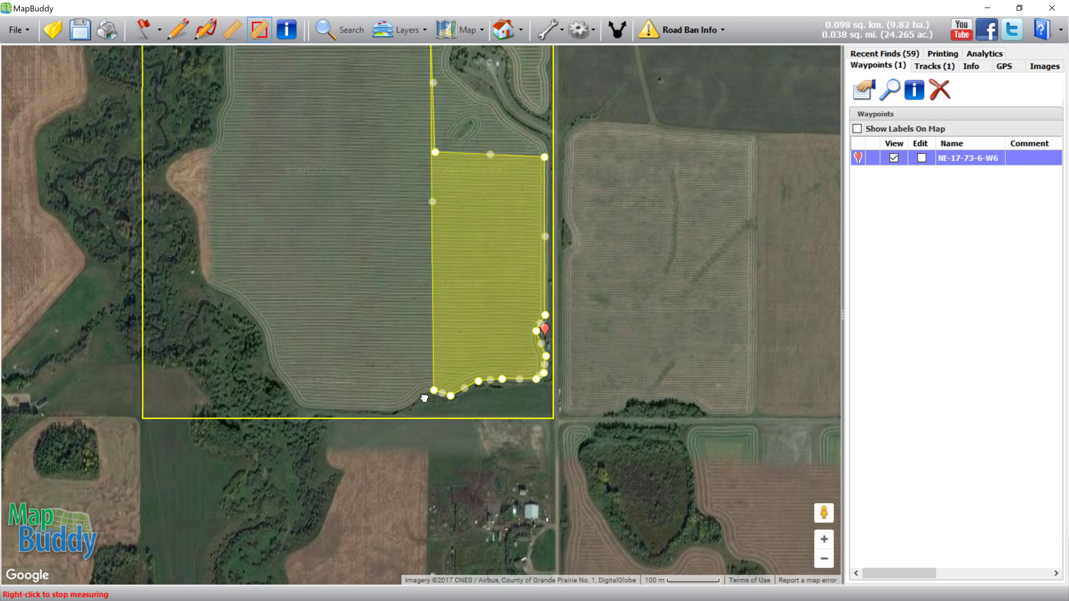
left_click(420, 393)
left_click(404, 408)
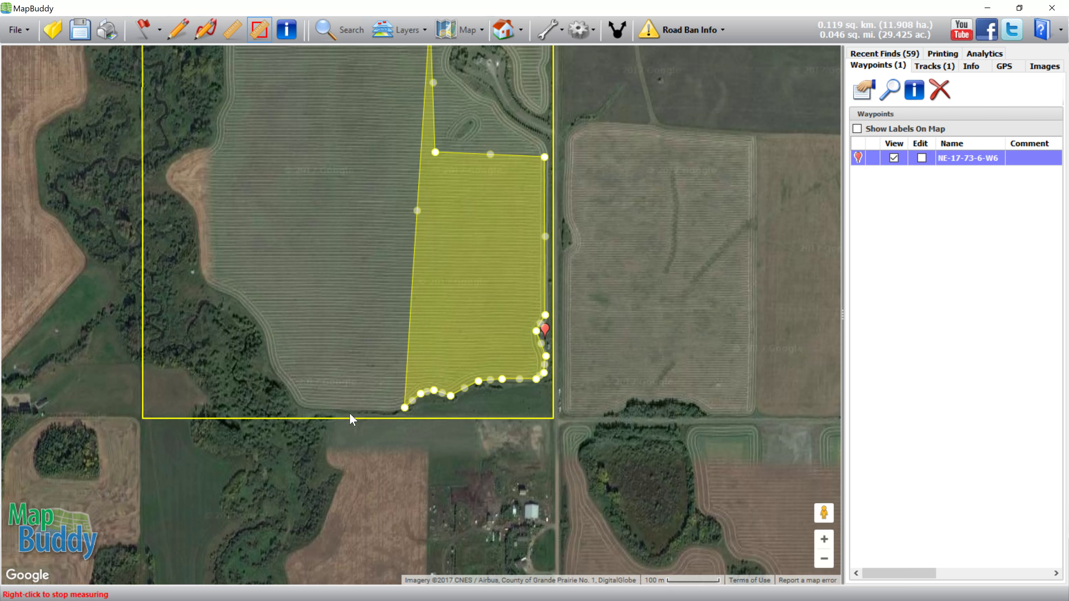
Continue the area outline around the field's southwest corner and up along the tree line toward the tan patch.
left_click(317, 413)
left_click(287, 396)
left_click(270, 355)
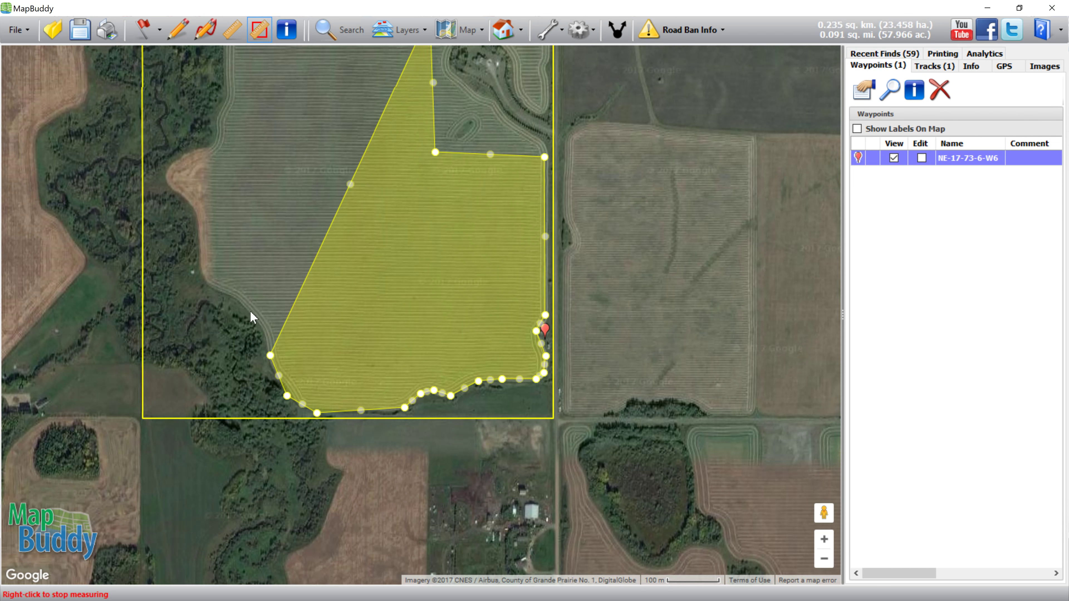
left_click(249, 304)
left_click(214, 283)
left_click(201, 261)
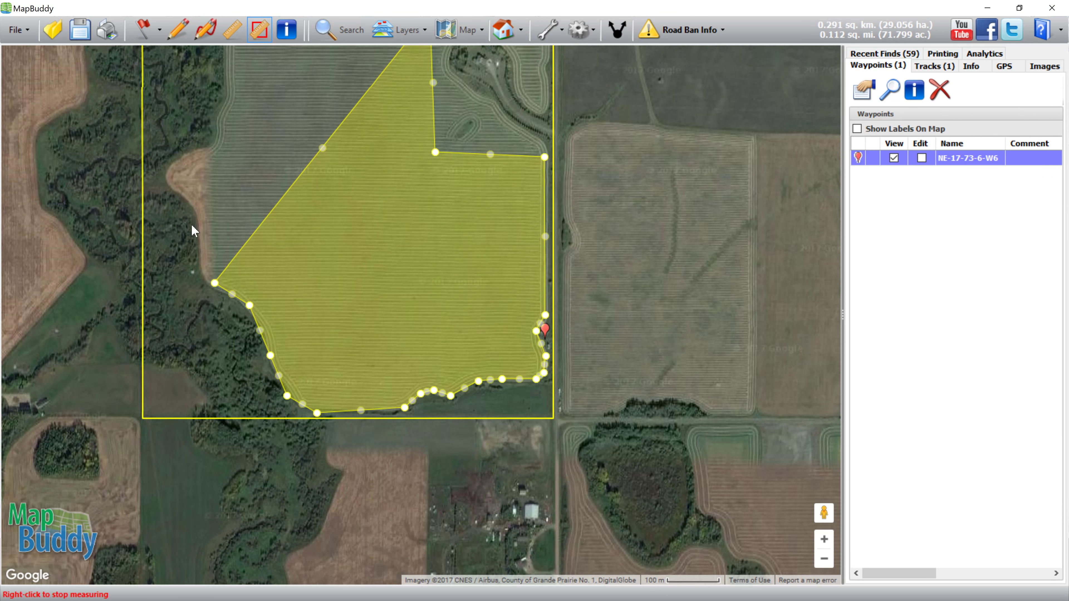
Trace the area outline around the tan western patch up to the field's northwest corner, and shift the outline corner southeast of the farmyard slightly north.
left_click(189, 196)
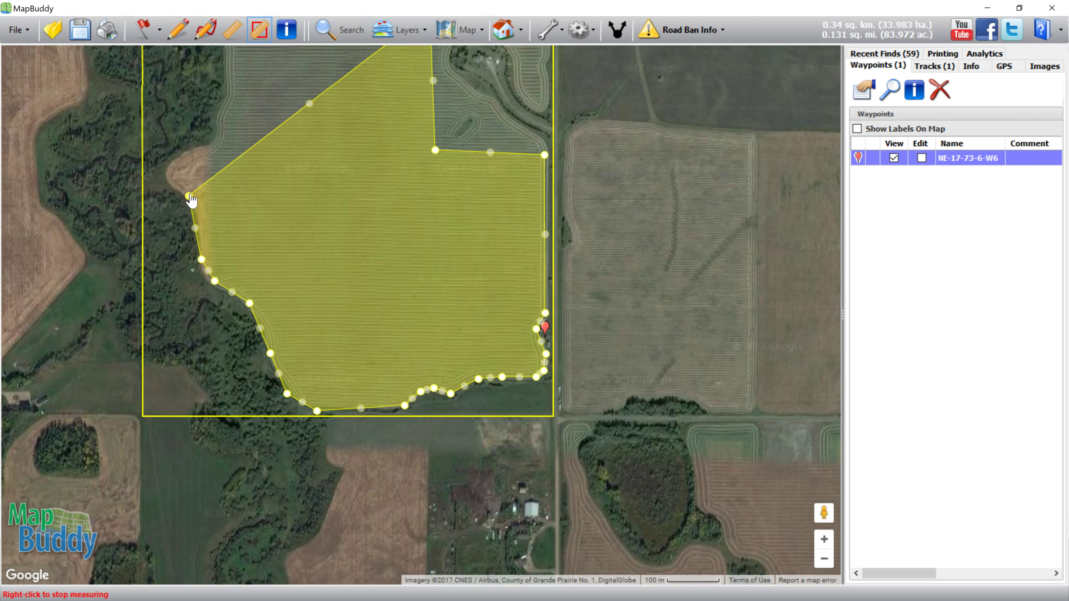
left_click(169, 173)
left_click(198, 148)
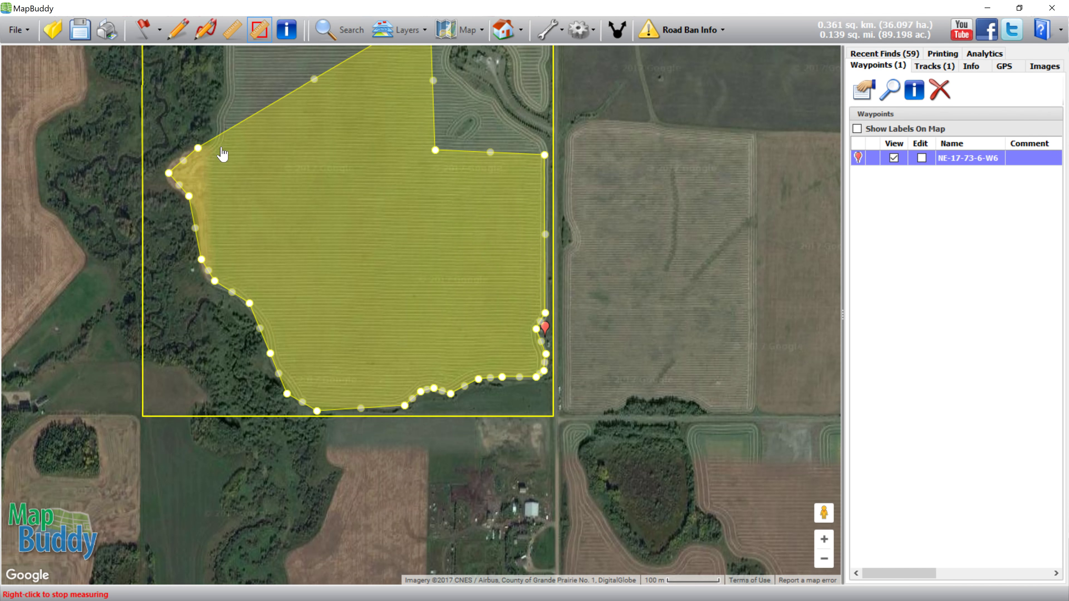
left_click_drag(228, 99, 244, 261)
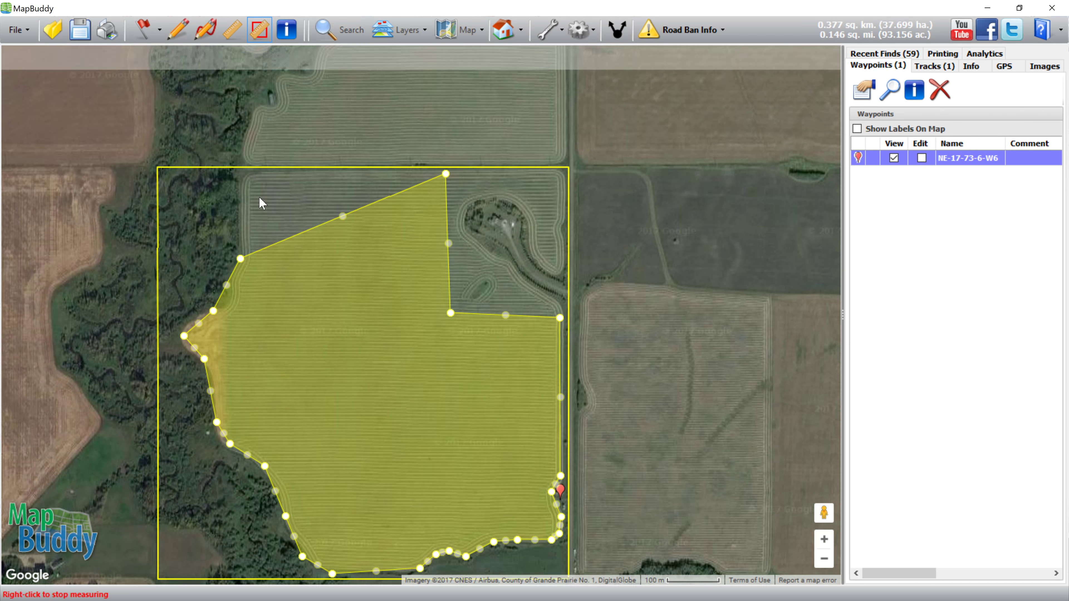
left_click(244, 197)
left_click(250, 174)
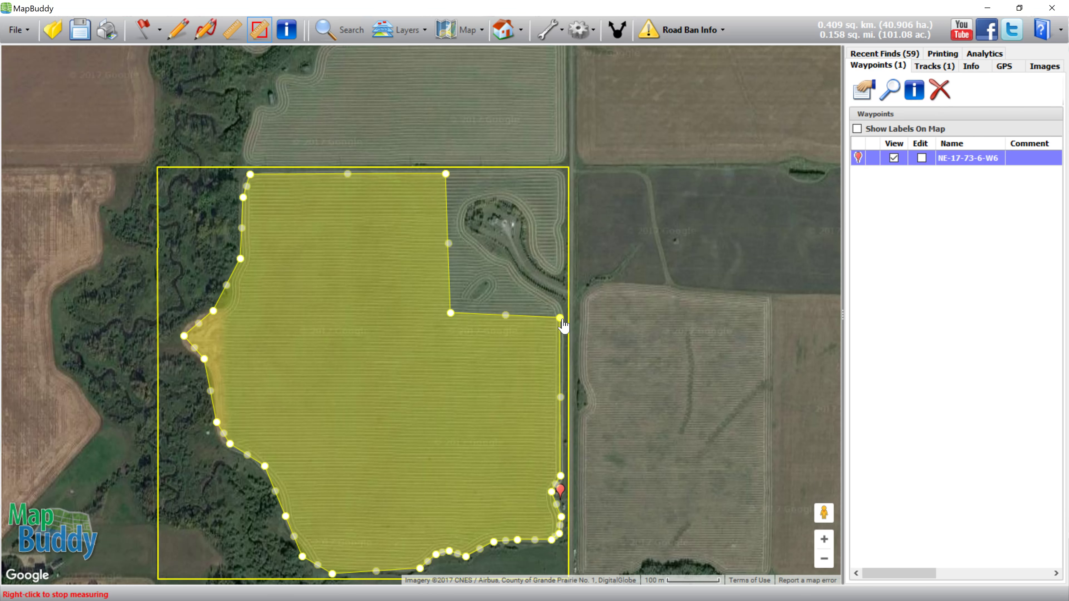
left_click_drag(560, 318, 558, 311)
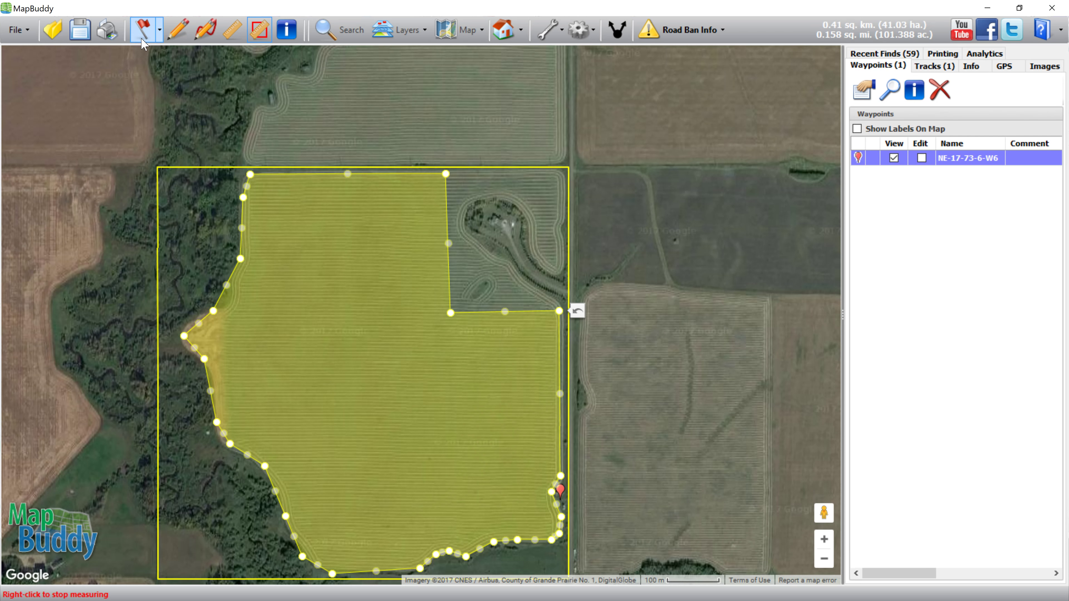
Place a waypoint in the field east of the quarter section and name it "101.4 Acres".
left_click(143, 30)
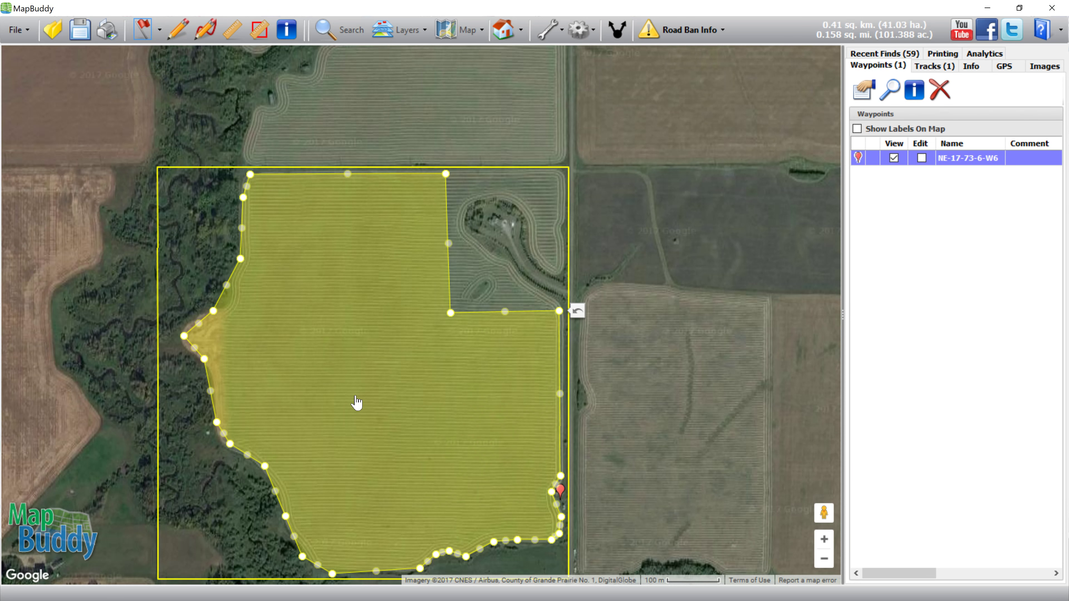
left_click(650, 383)
left_click(966, 180)
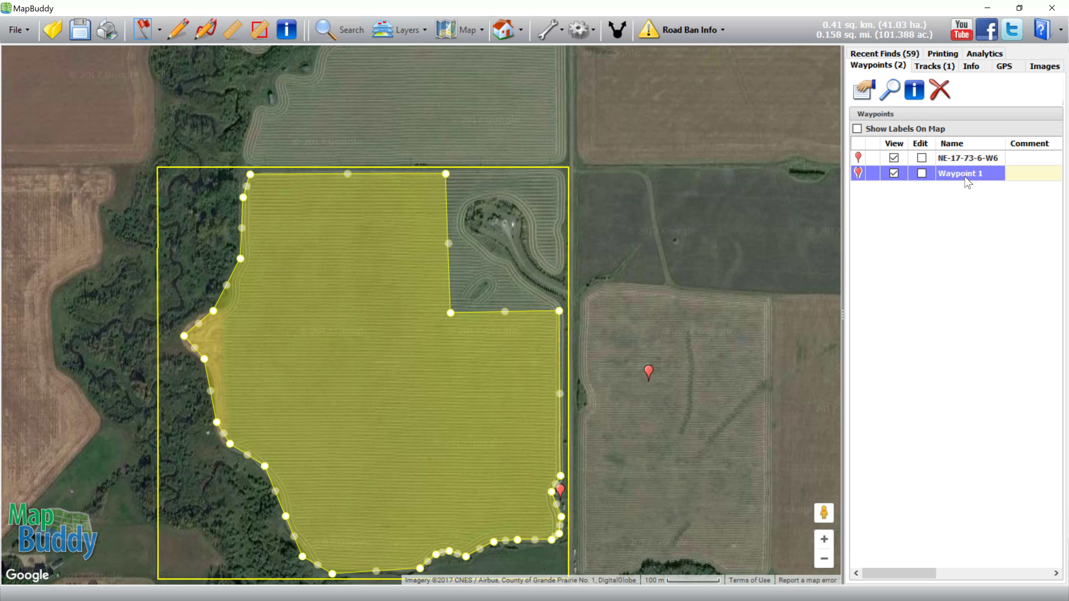
double_click(966, 181)
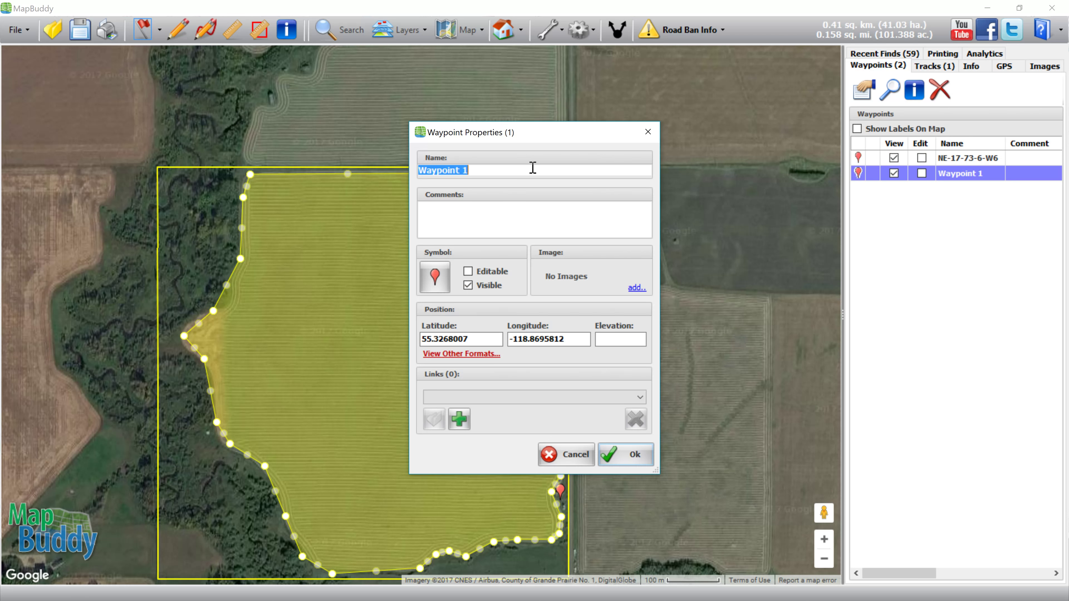
type("101.4 Acres")
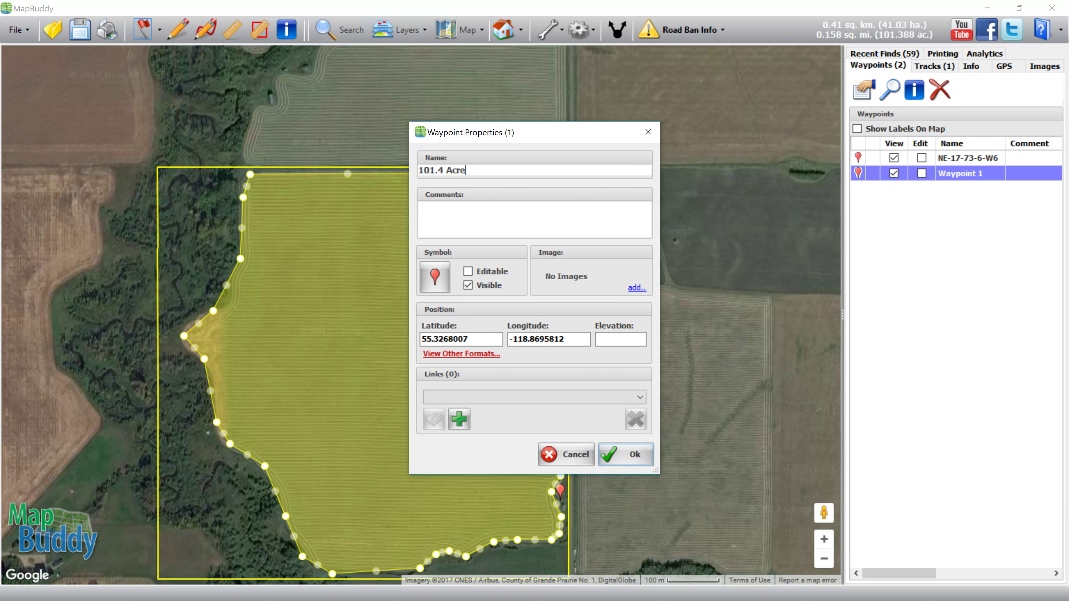
left_click(627, 455)
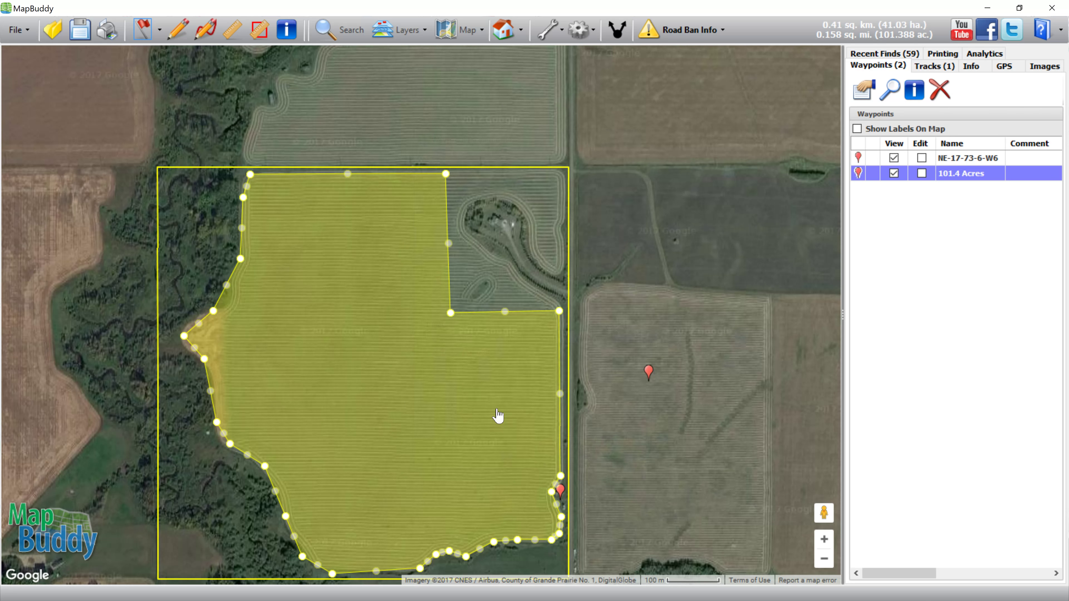
Make the 101.4 Acres waypoint editable, move it into the middle of the measured area, and lock it again.
left_click(922, 173)
mouse_move(649, 381)
left_mouse_down()
mouse_move(438, 370)
mouse_move(374, 383)
mouse_move(374, 371)
left_mouse_up()
left_click(922, 173)
Change the 101.4 Acres waypoint's symbol to a green marker with a dot and show waypoint labels on the map.
double_click(938, 176)
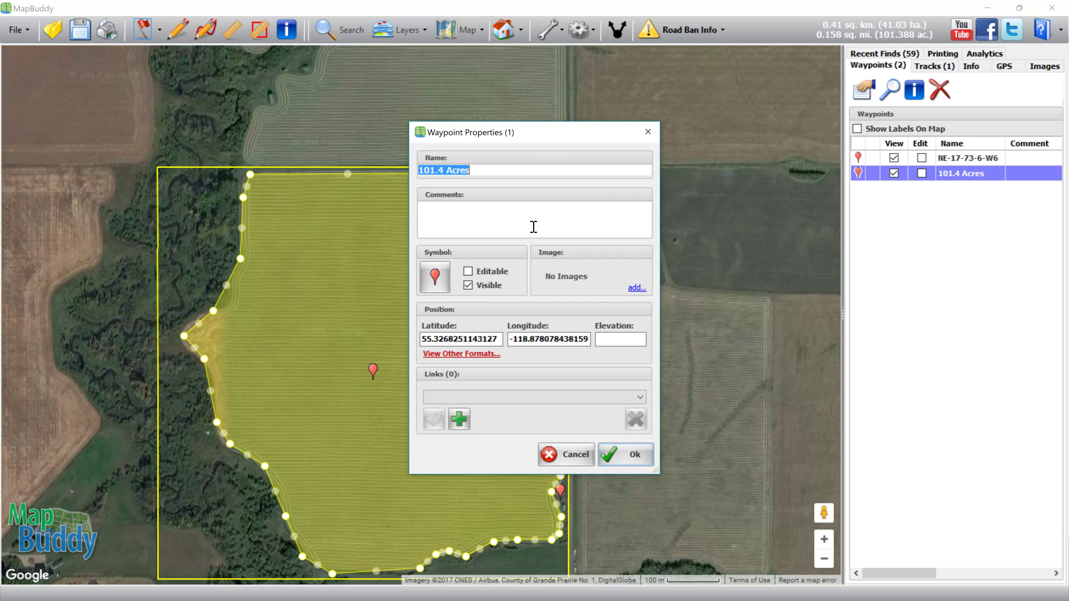
left_click(436, 277)
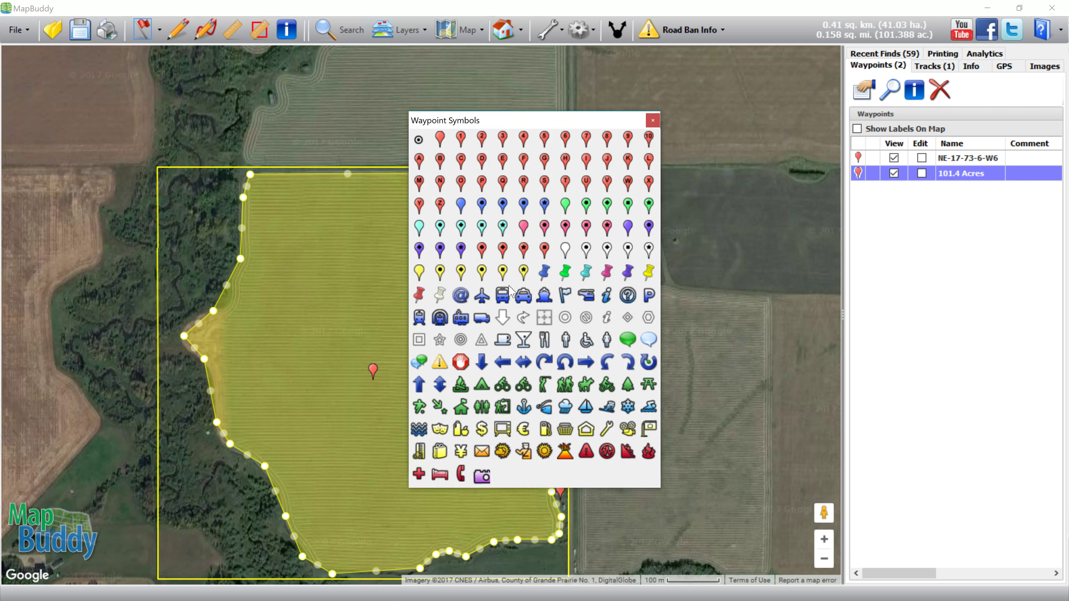
left_click(607, 206)
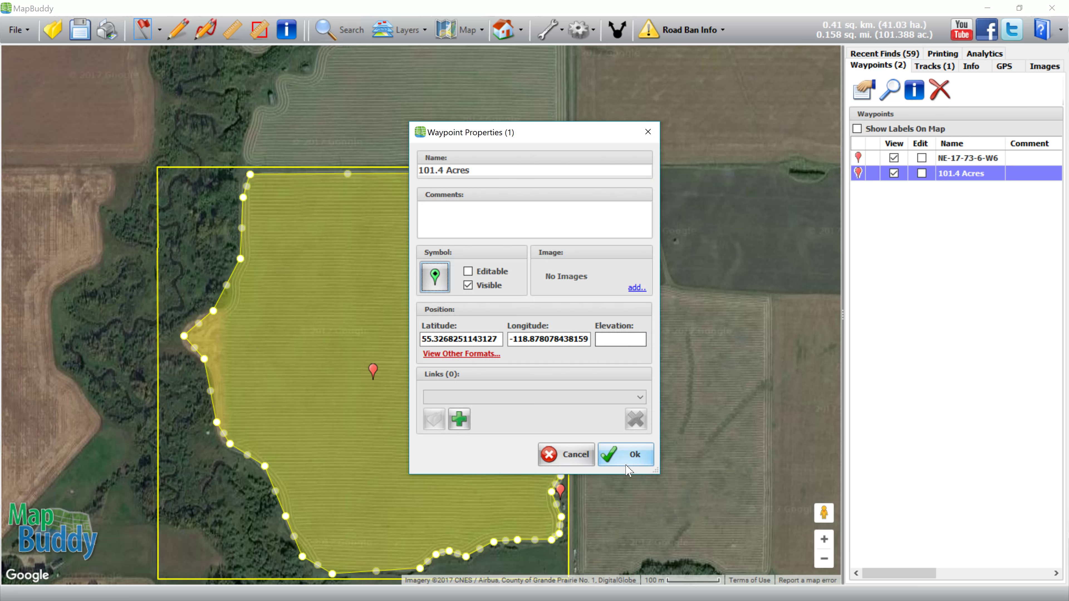
left_click(634, 456)
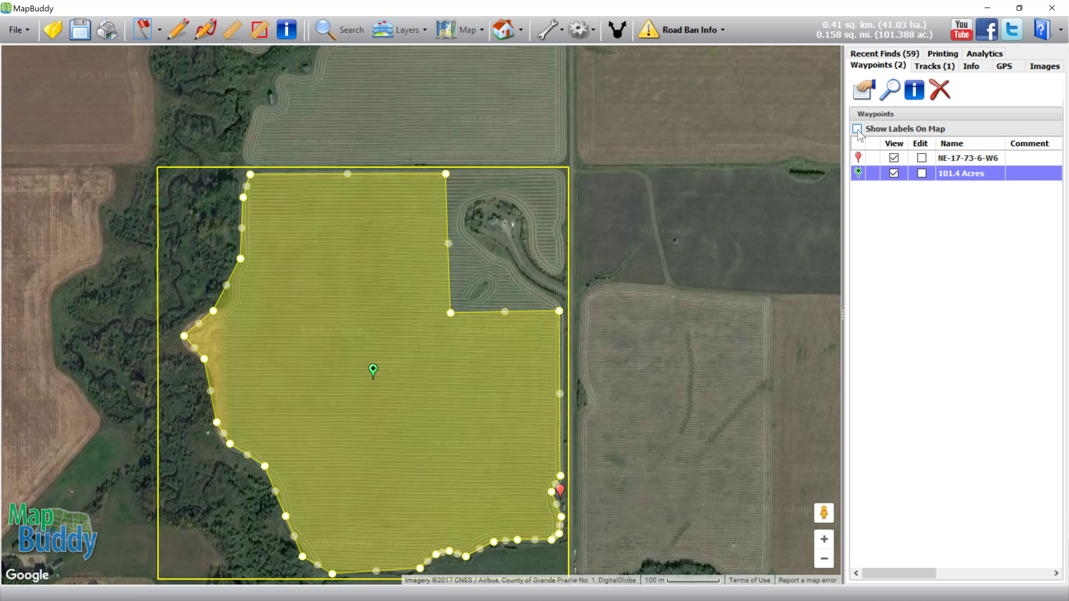
left_click(857, 129)
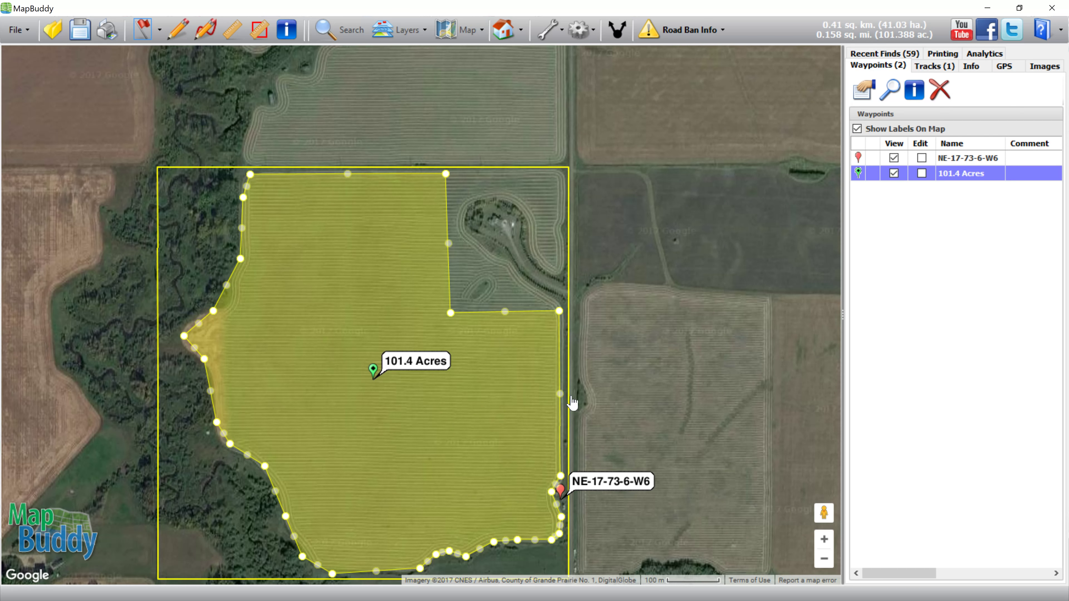
Shift the area outline's corner southwest of the farmyard slightly northwest.
left_click_drag(620, 383, 651, 304)
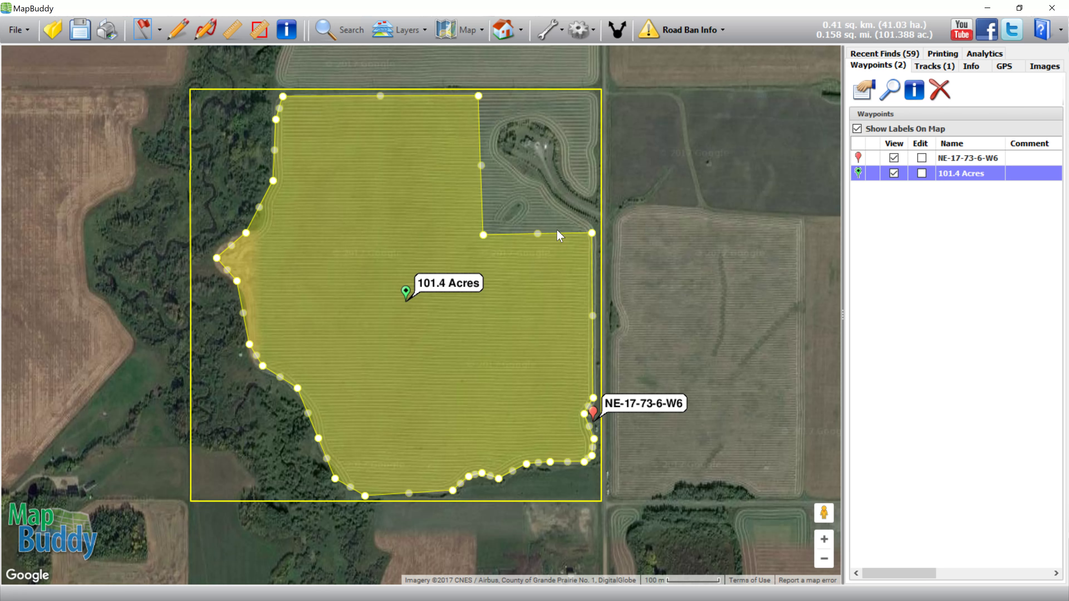
left_click_drag(481, 232, 479, 231)
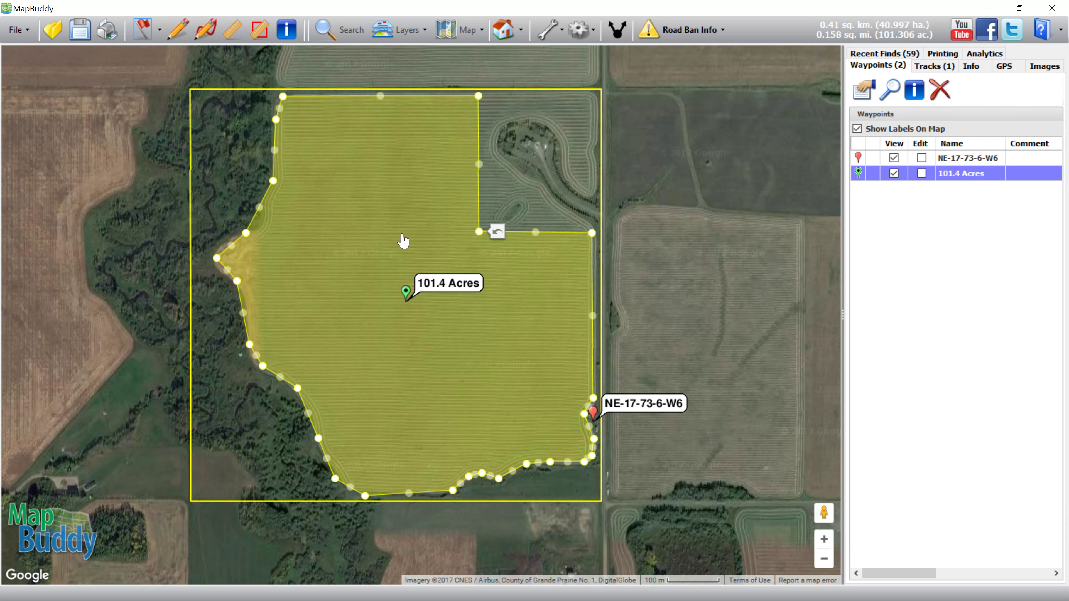
Look over the GPS send and receive options and the commands for saving, emailing, exporting and printing the file.
left_click(1006, 66)
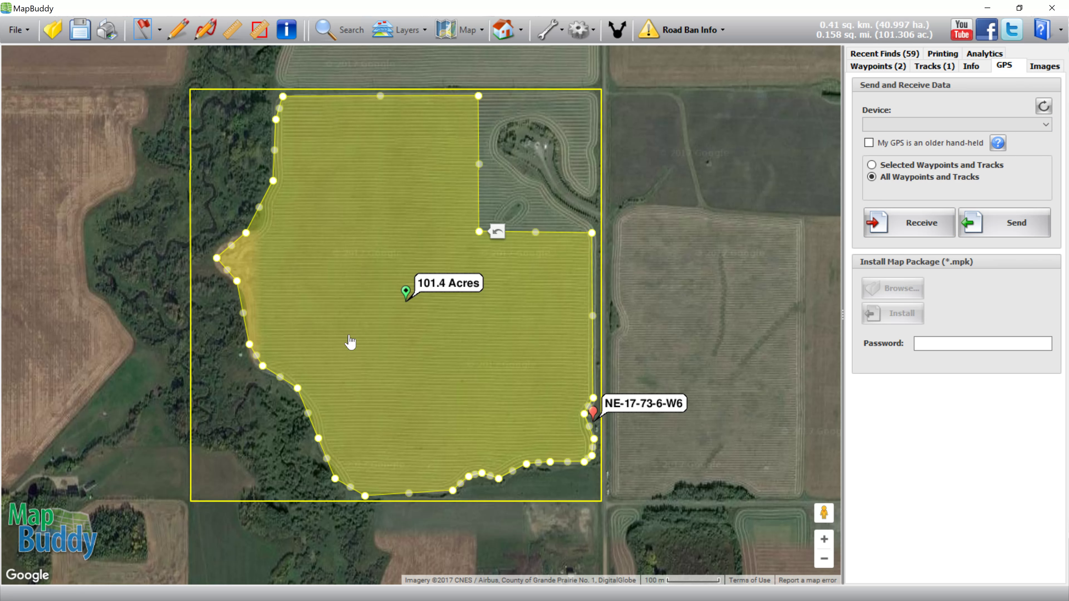
left_click(27, 36)
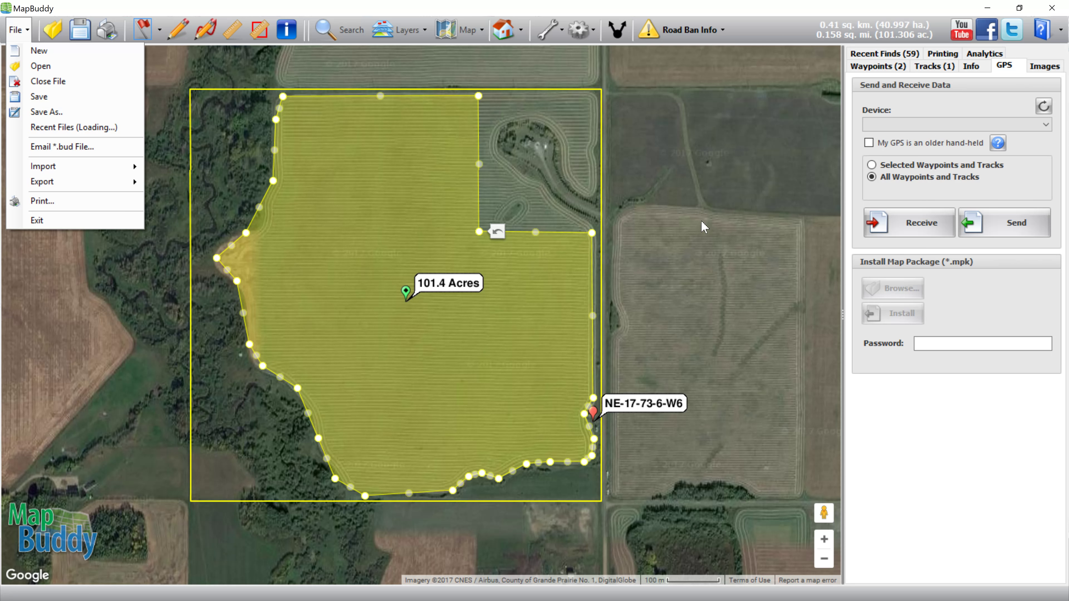
left_click(700, 205)
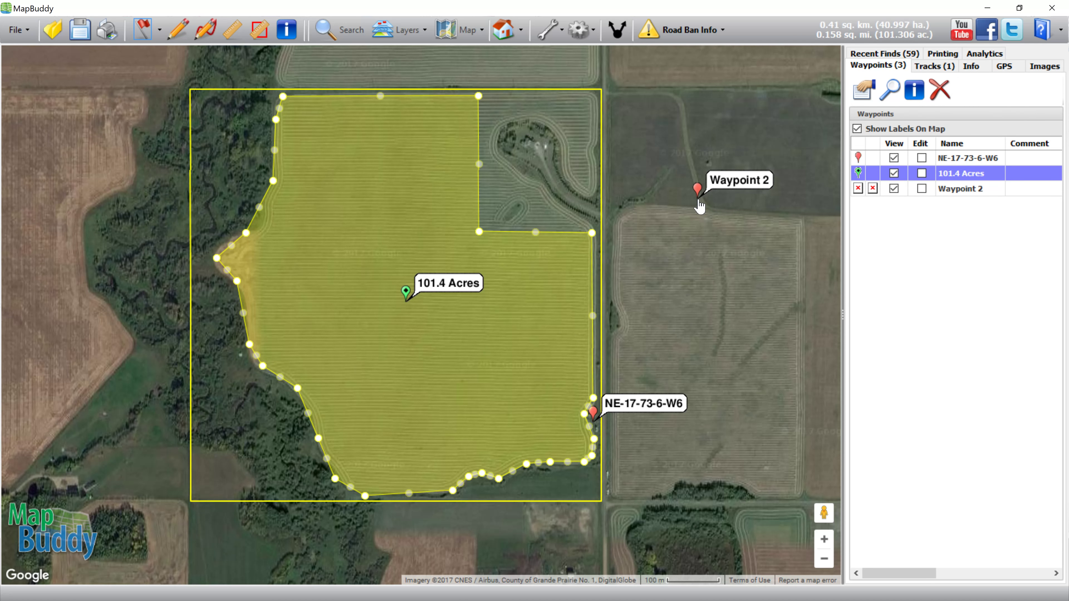
left_click(950, 189)
left_click(939, 89)
left_click(560, 354)
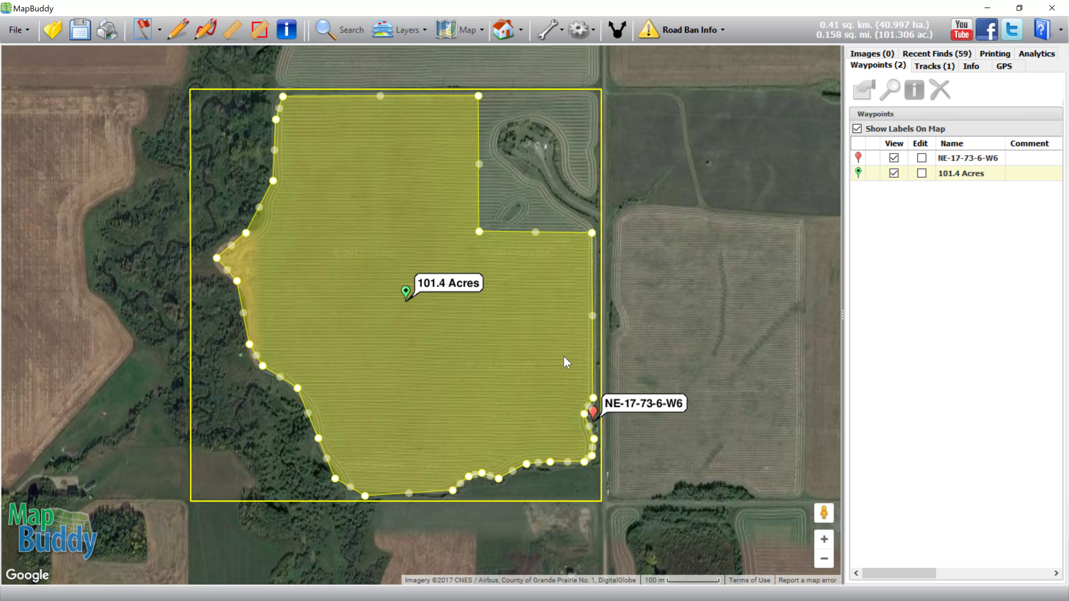